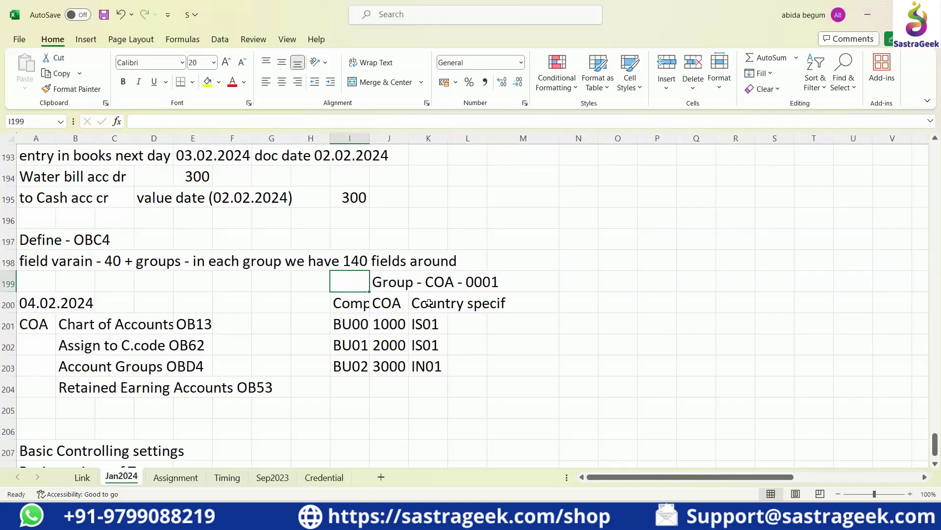
- Enter the heading "Operating COA" beside the 04.02.2024 date in row 200
key(Left)
key(Down)
key(Down)
key(Left)
key(Left)
key(Left)
key(Left)
key(Left)
key(Left)
key(Left)
key(Right)
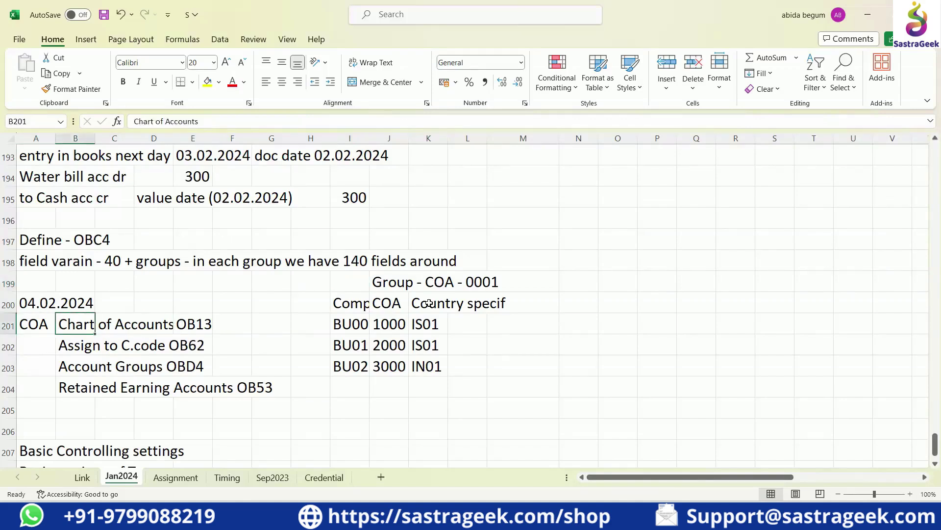
key(Right)
key(Right)
key(Right)
key(Right)
key(Right)
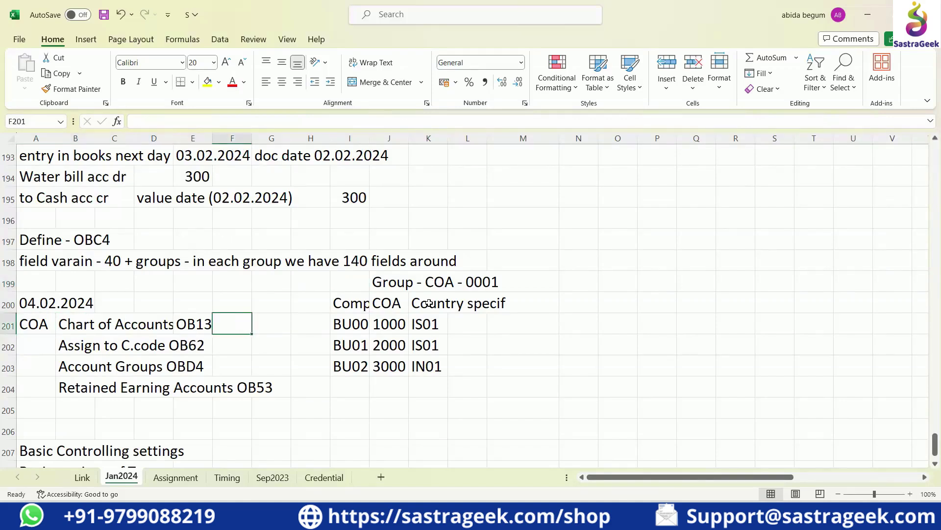
key(Right)
key(Right)
- Copy the company, COA and country-specific table in I199:N203 and paste it starting at cell Q199
key(ctrl+a)
key(shift+Right)
key(shift+Right)
key(shift+Right)
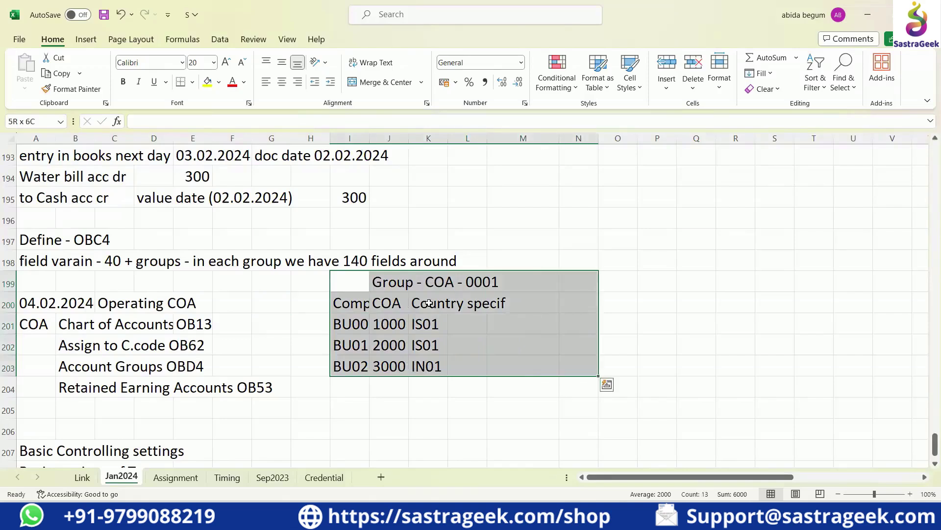
key(ctrl+c)
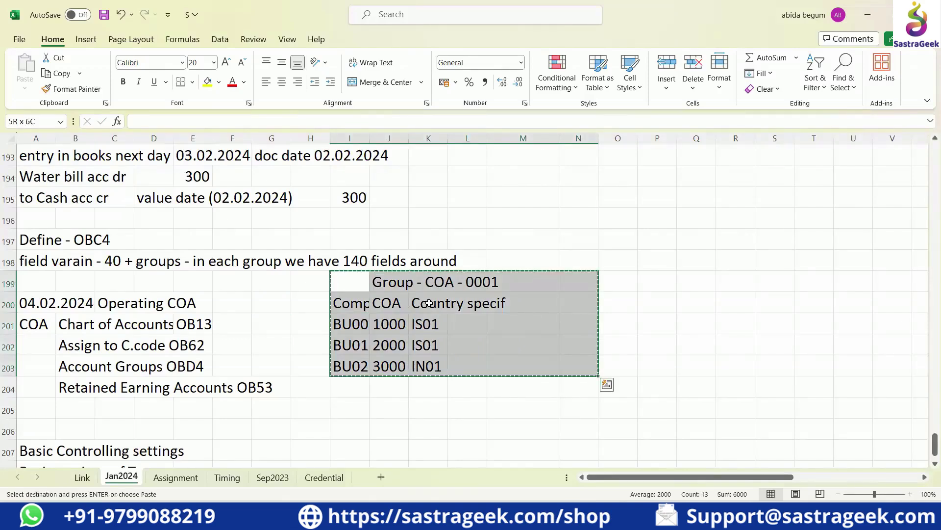
key(Right)
key(Right)
key(Right)
key(Right)
key(Right)
key(Right)
key(Right)
key(Right)
key(ctrl+v)
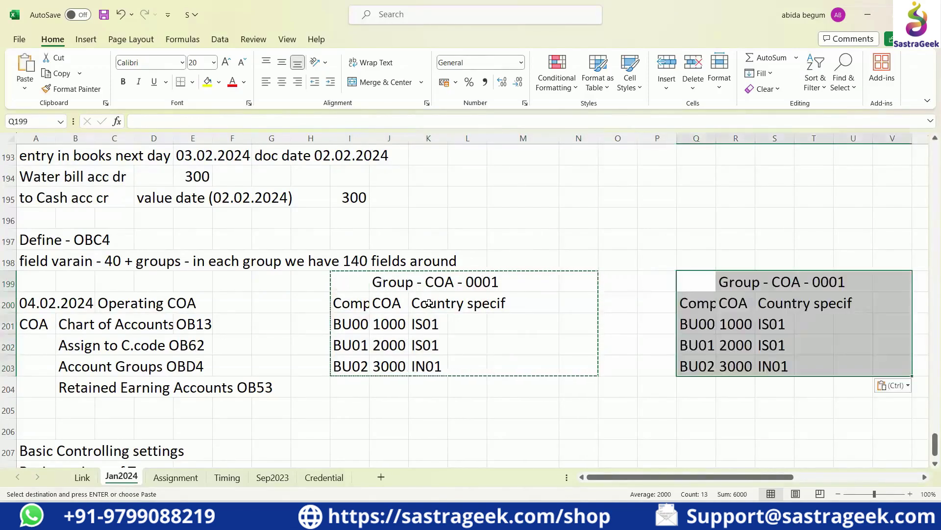
- Clear the original company and COA table starting at cell I199
key(Left)
key(Left)
key(Left)
key(Left)
key(Left)
key(Left)
key(Left)
key(Left)
key(Left)
key(Left)
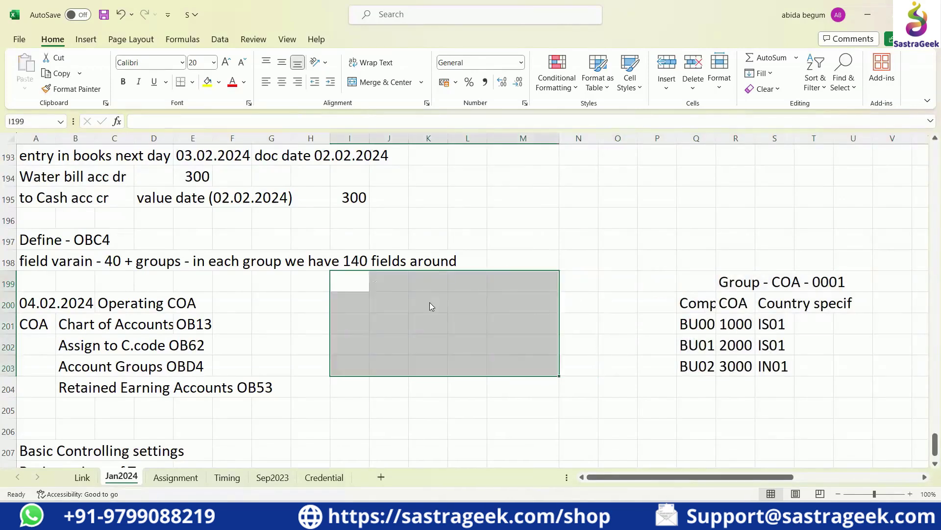
- Switch to the PowerPoint slide show, go through the Chart of Accounts slides to the Practical slide, and end the show
key(alt+Tab)
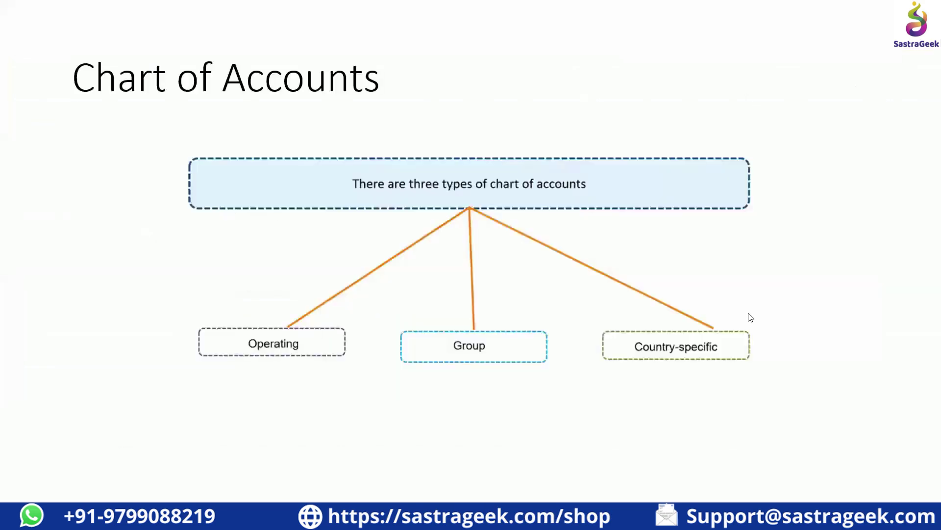
key(Right)
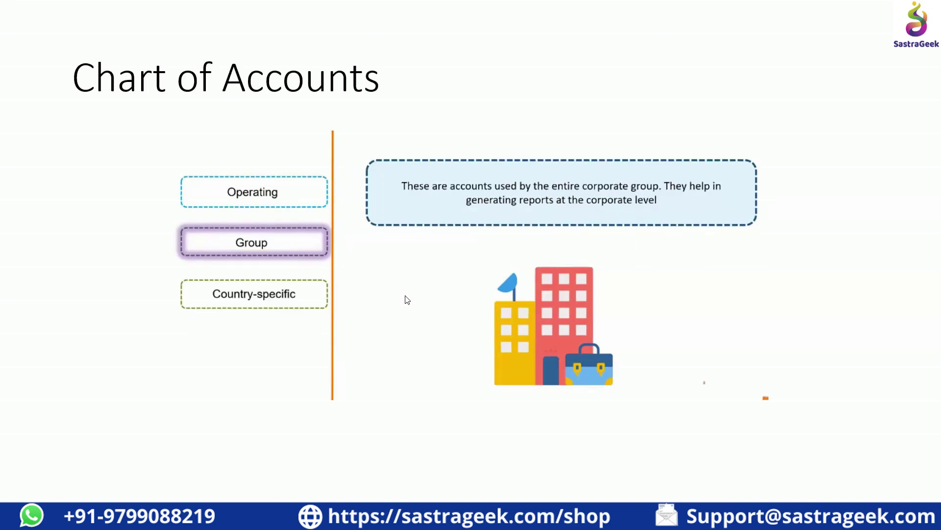
key(Right)
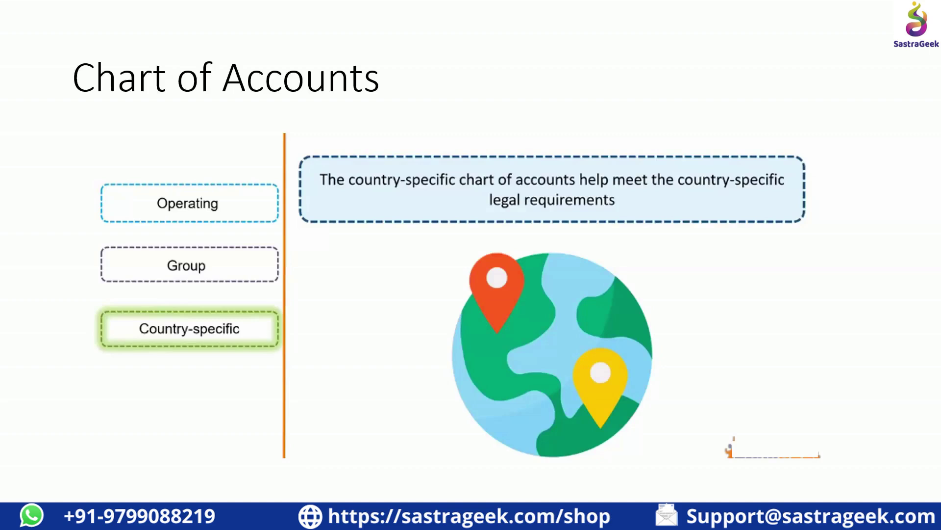
key(Right)
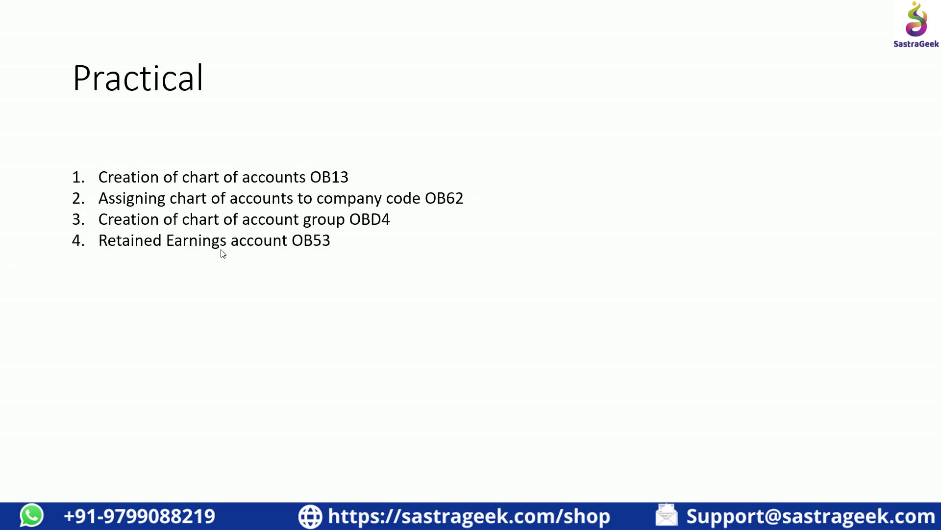
key(Escape)
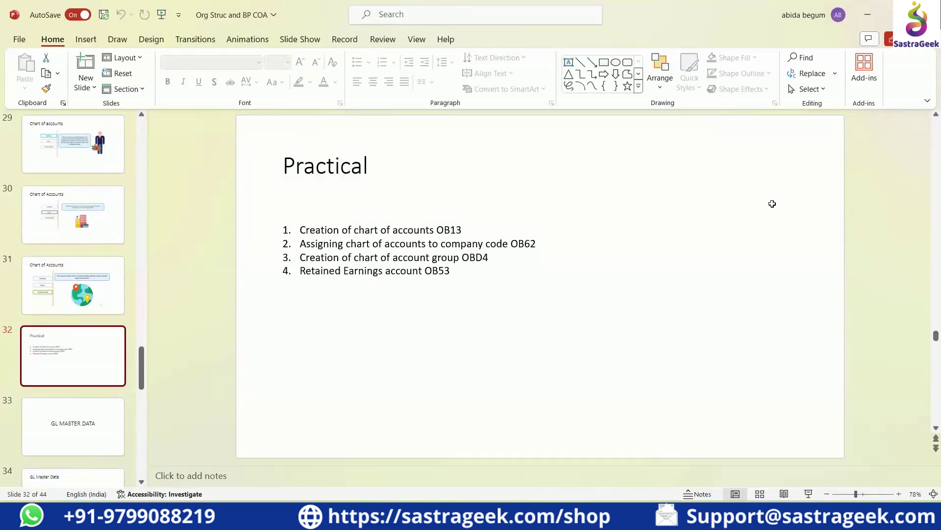
- Switch back to the Excel workbook and review the Chart of Accounts OB13 entry in row 201
key(alt+Tab)
key(Up)
key(Up)
key(Up)
key(Up)
key(Up)
key(Down)
key(Right)
key(Left)
key(Right)
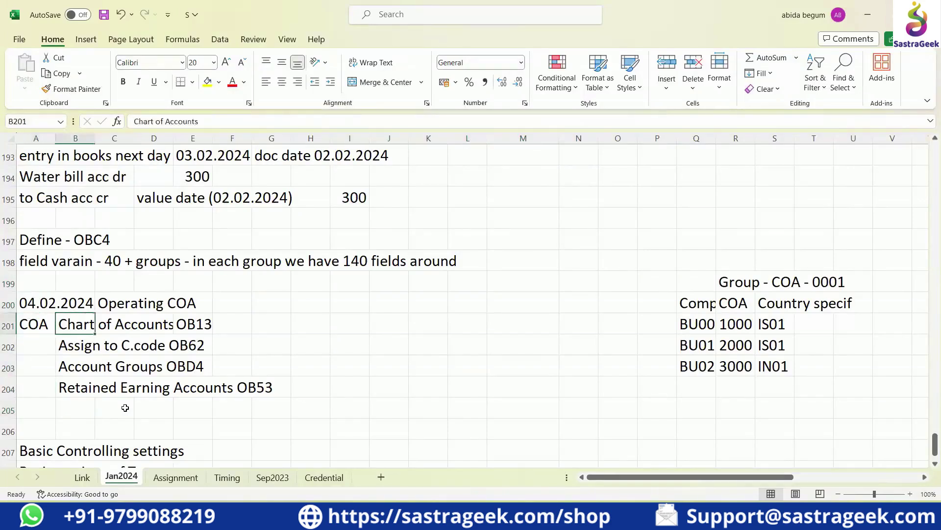
key(Right)
key(Right)
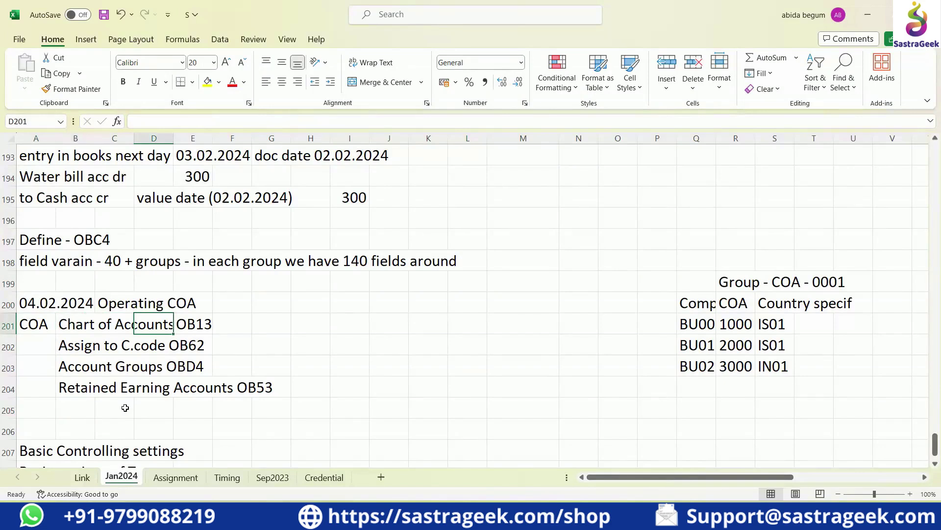
key(Left)
key(Left)
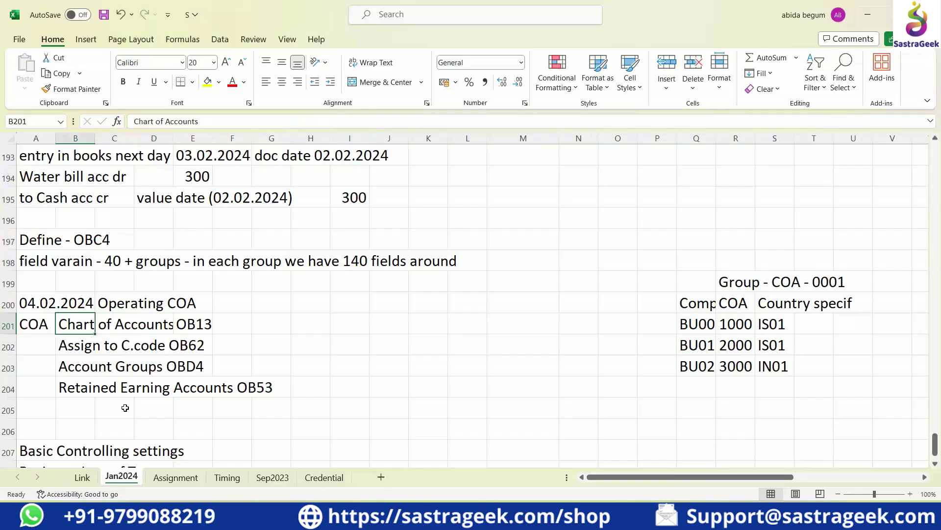
- Switch to SAP and expand General Ledger Accounting > Master Data > G/L Accounts > Preparations in the IMG structure
key(alt+Tab)
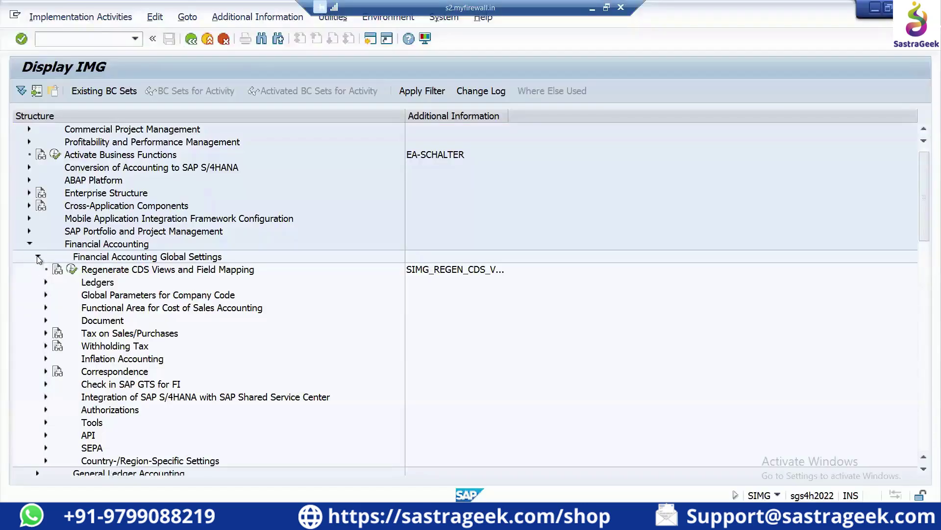
click(37, 257)
click(97, 271)
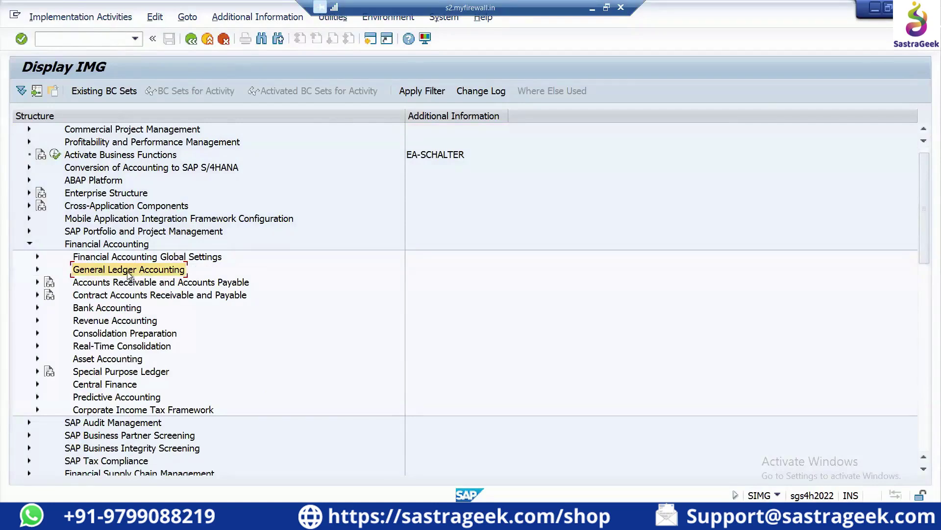
click(39, 269)
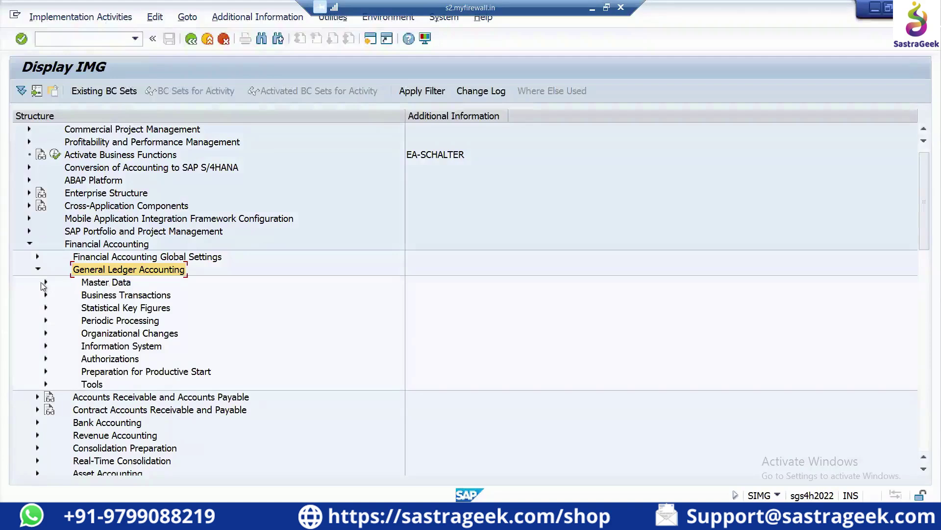
click(46, 283)
click(54, 294)
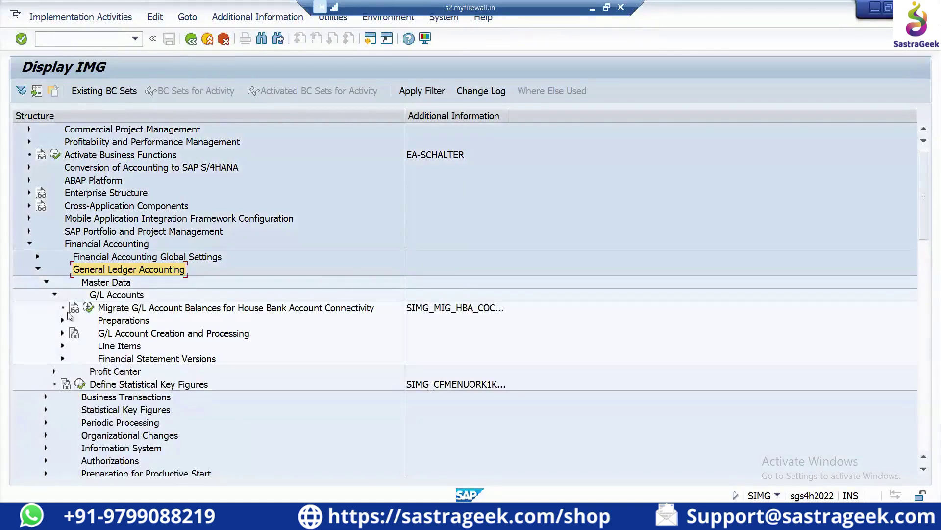
click(62, 320)
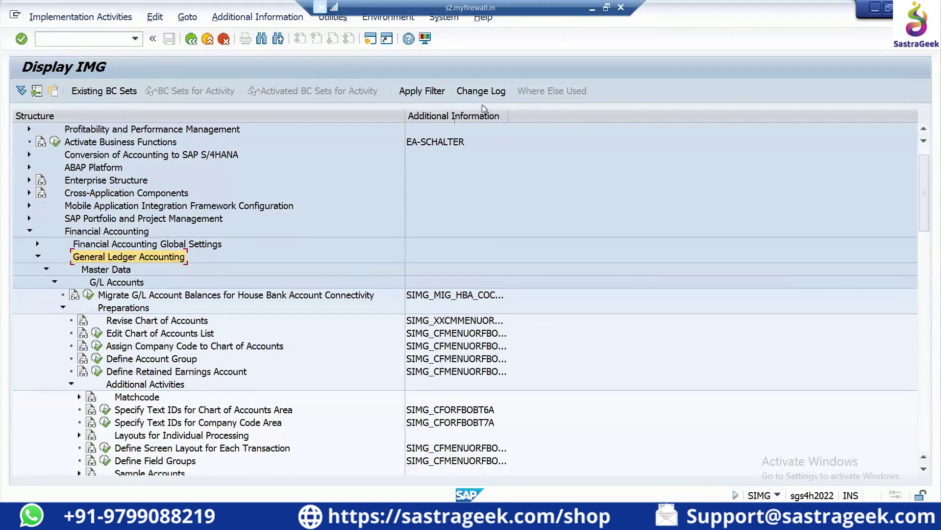
- Widen the Additional Information column to fit its contents and trace the IMG path from General Ledger Accounting to Preparations
double_click(508, 116)
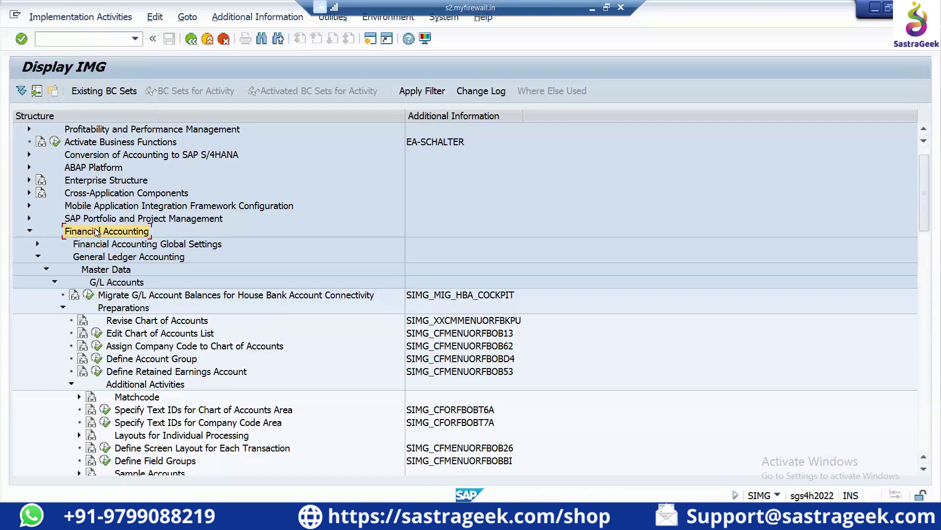
click(100, 257)
click(105, 271)
click(118, 308)
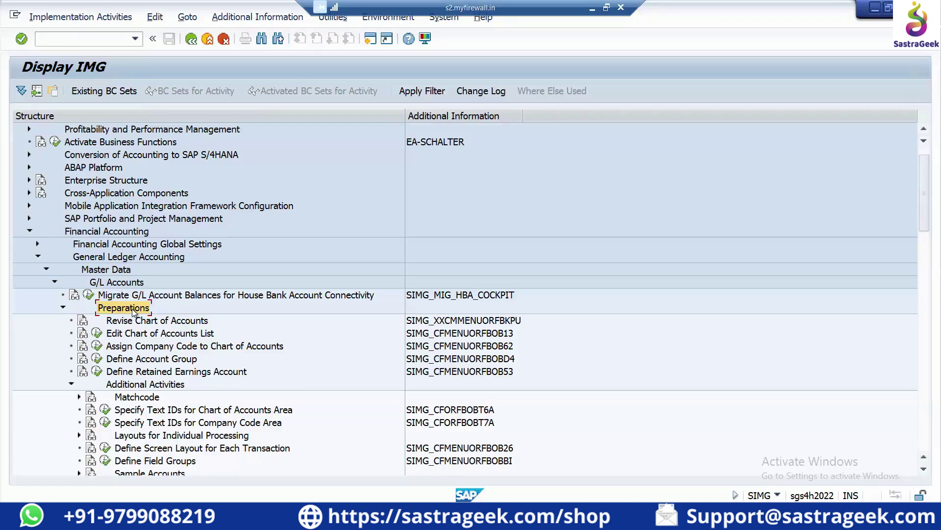
- Run the Edit Chart of Accounts List activity and start a new entry
click(140, 334)
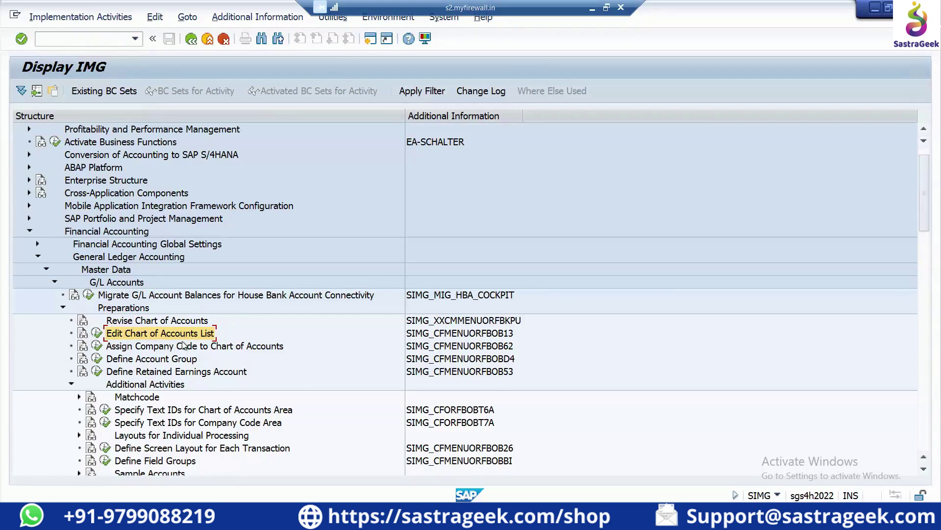
double_click(120, 334)
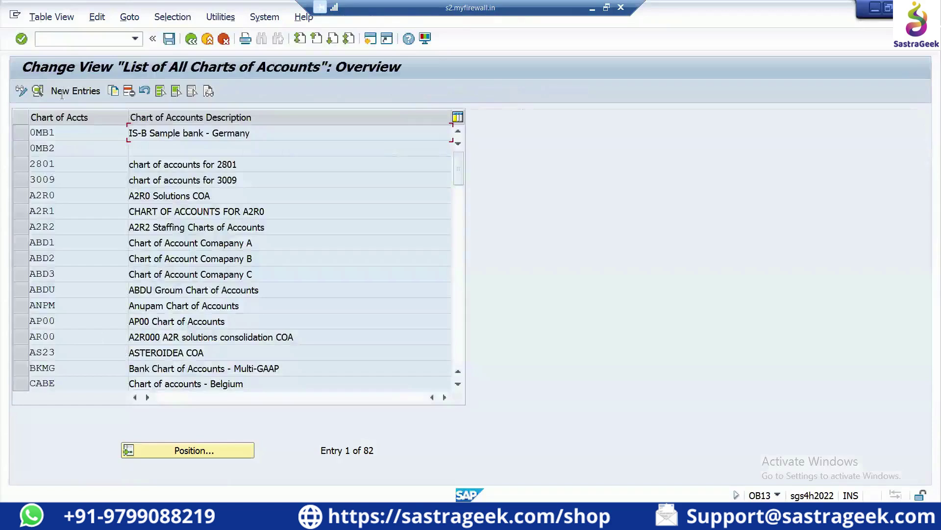
click(79, 91)
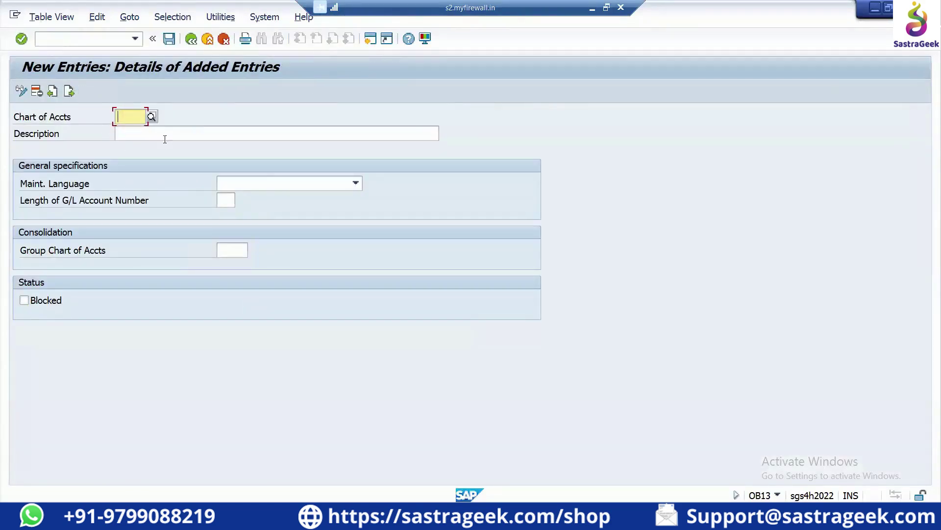
- Enter chart of accounts BU00 with description "Chart of Accounts for BU00" and set the maintenance language to English
text(BU)
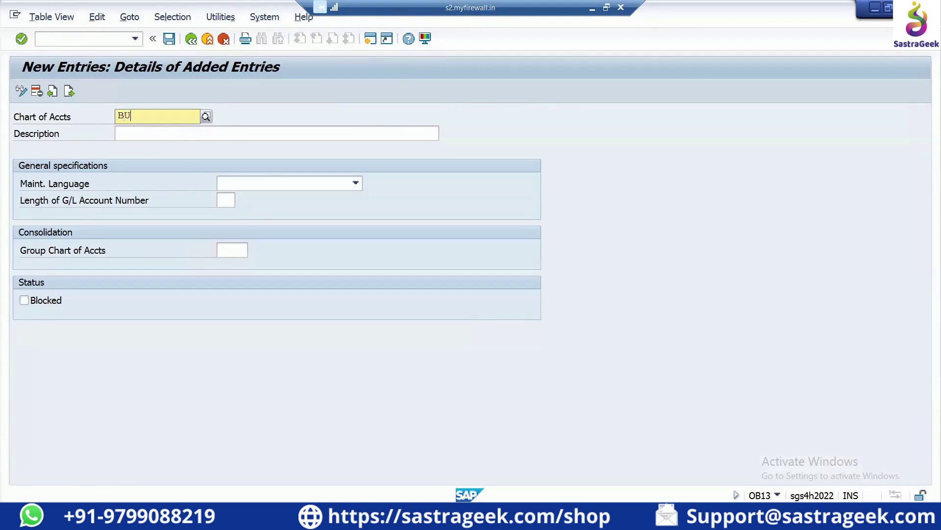
text(00)
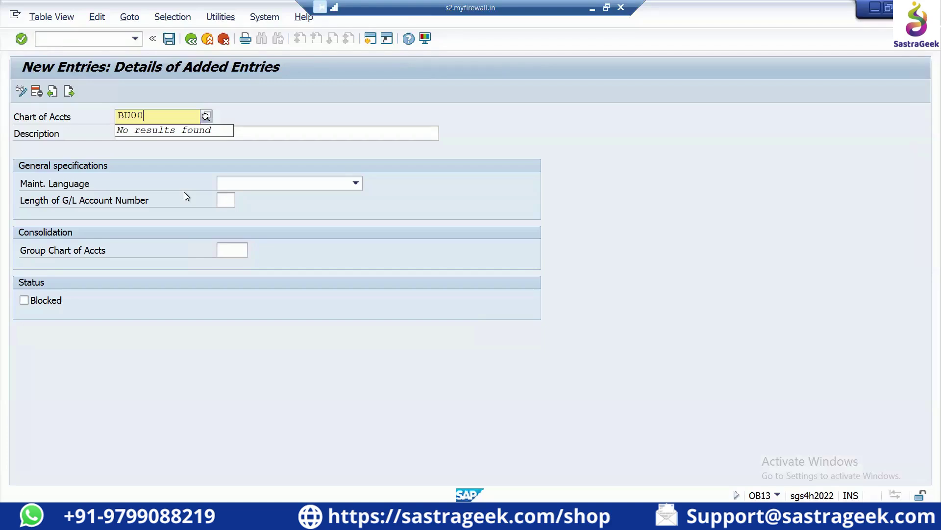
click(240, 131)
text(Chart of Accounts for BU00)
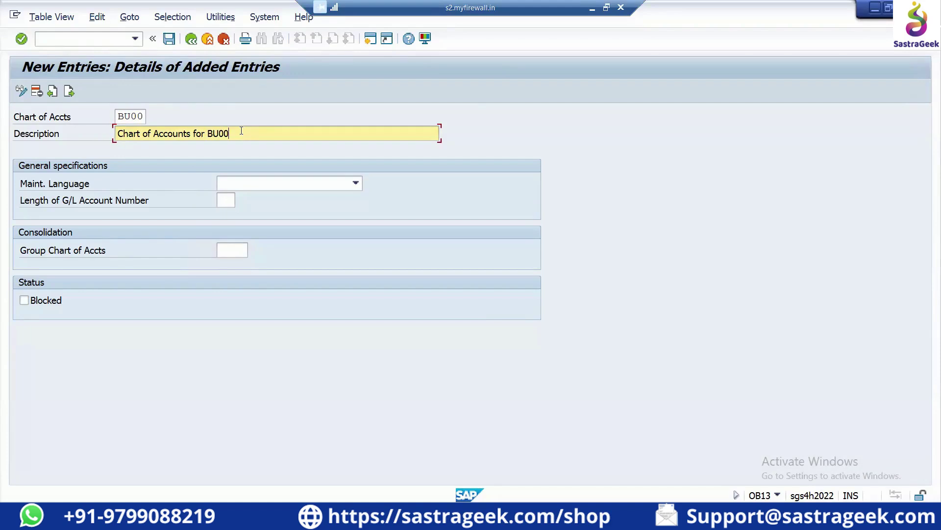
click(231, 183)
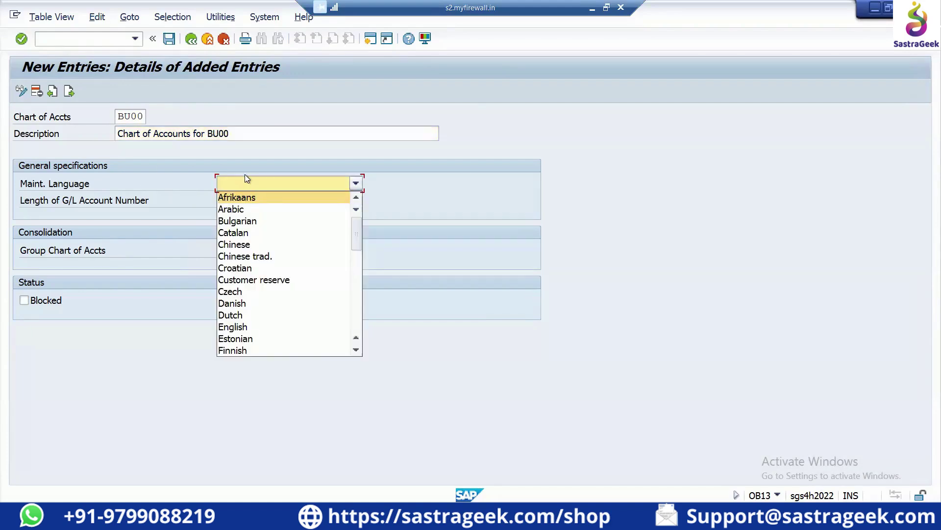
click(233, 326)
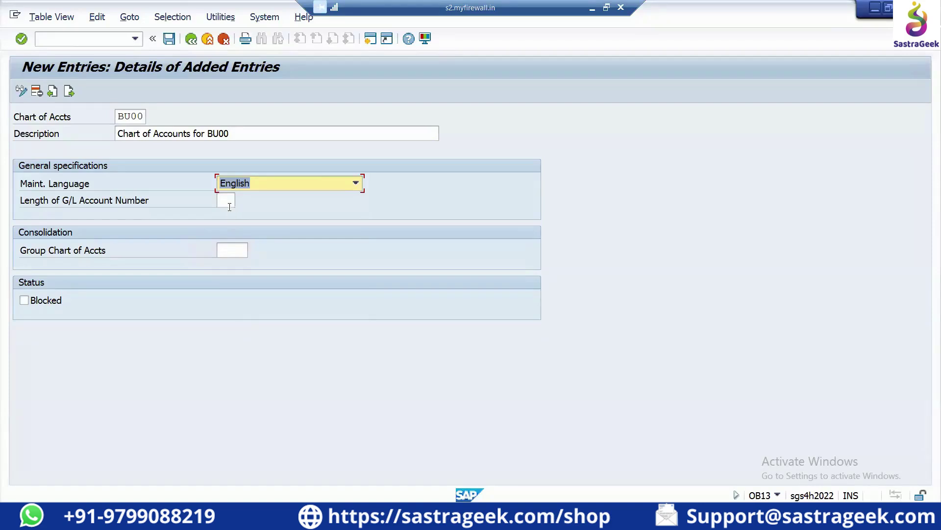
- Look up the permitted values for the G/L account number length and close the value list
click(230, 207)
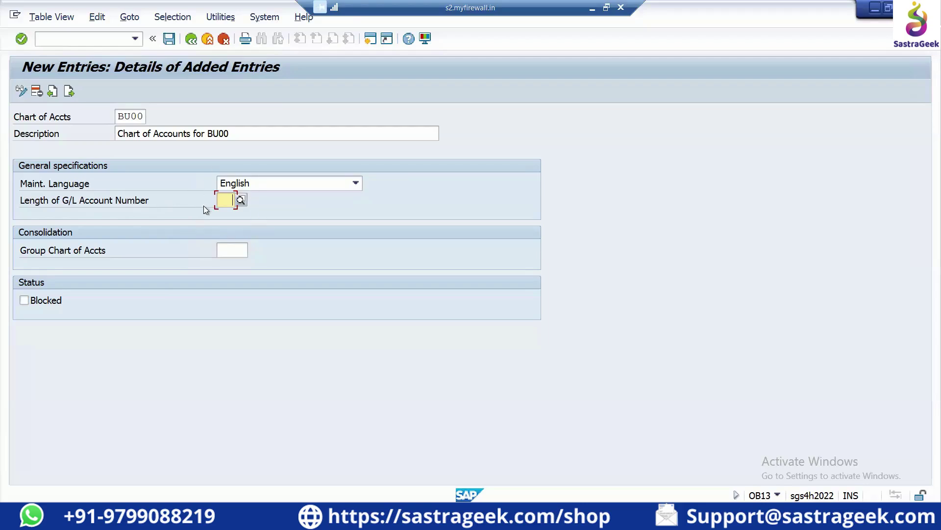
click(241, 200)
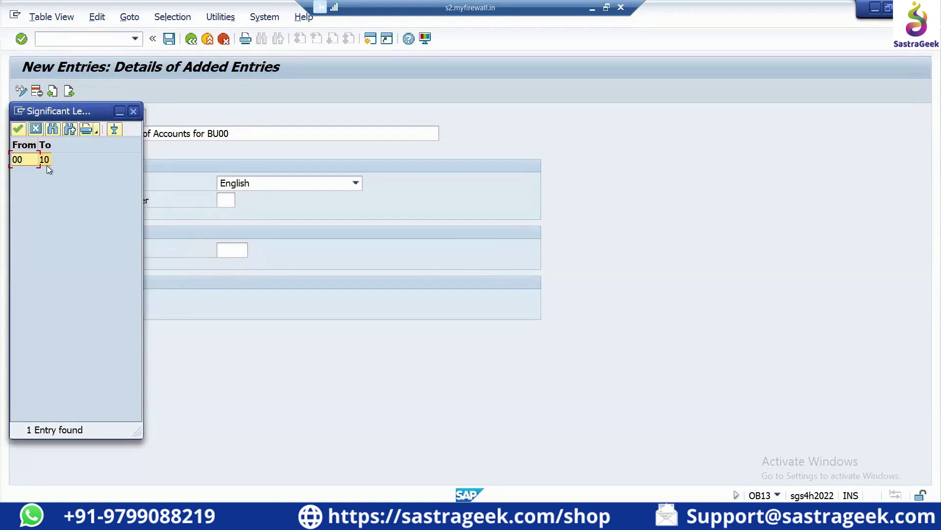
click(122, 110)
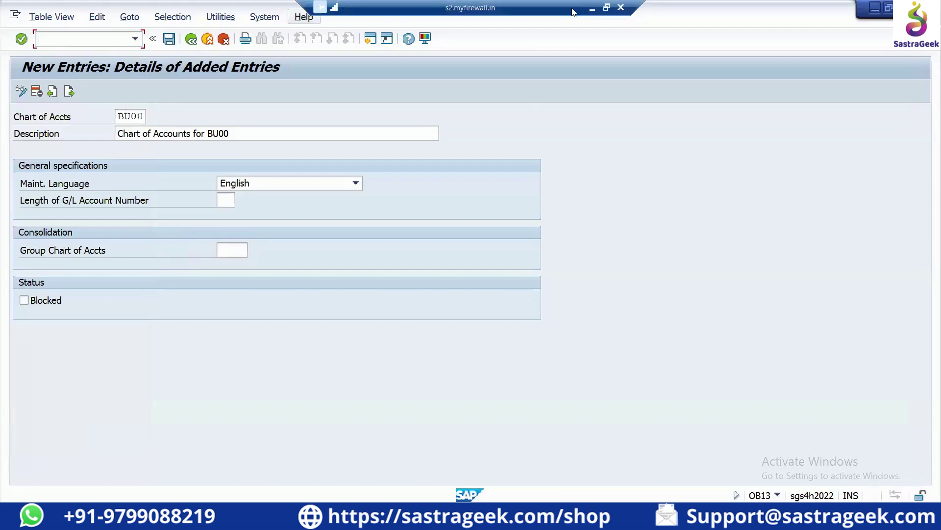
- Switch to the Excel workbook and enter the note "leng 0-10" in cell G201 beside the OB13 entry
click(592, 8)
click(265, 322)
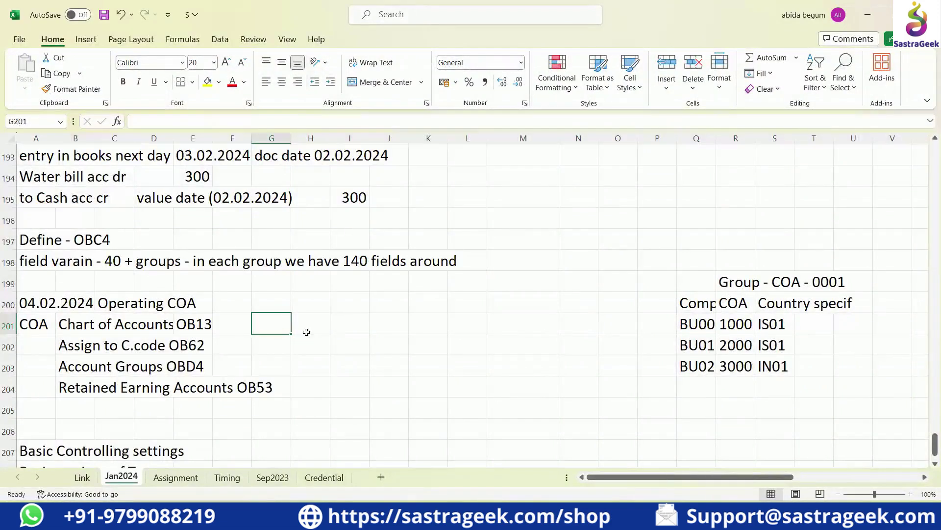
text(leng )
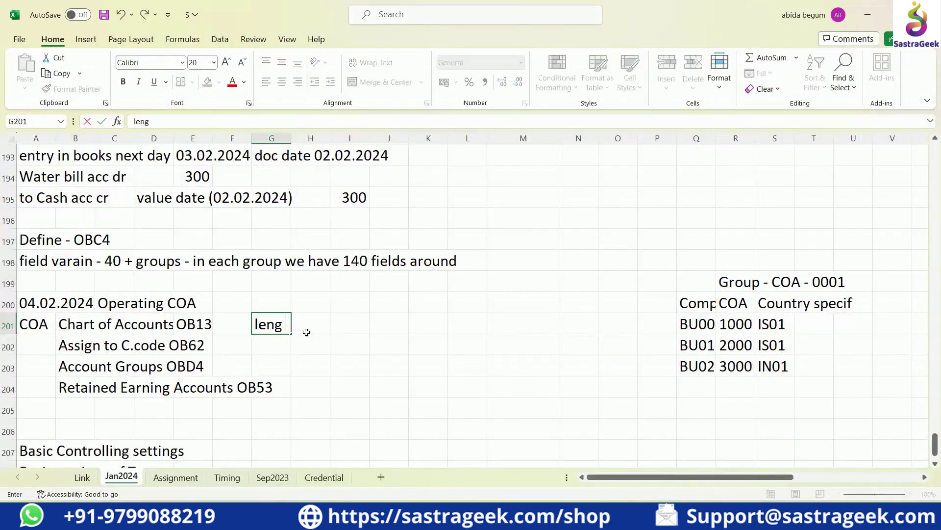
text(0-10)
key(ctrl+Return)
key(Right)
key(Right)
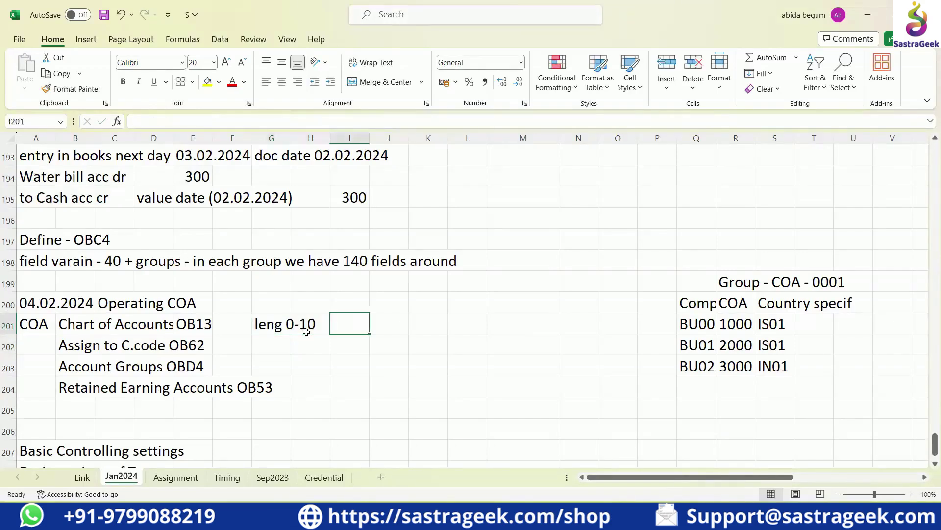
- Enter the note "6 is standard" in cell I201 beside the length note
text(6 is standard)
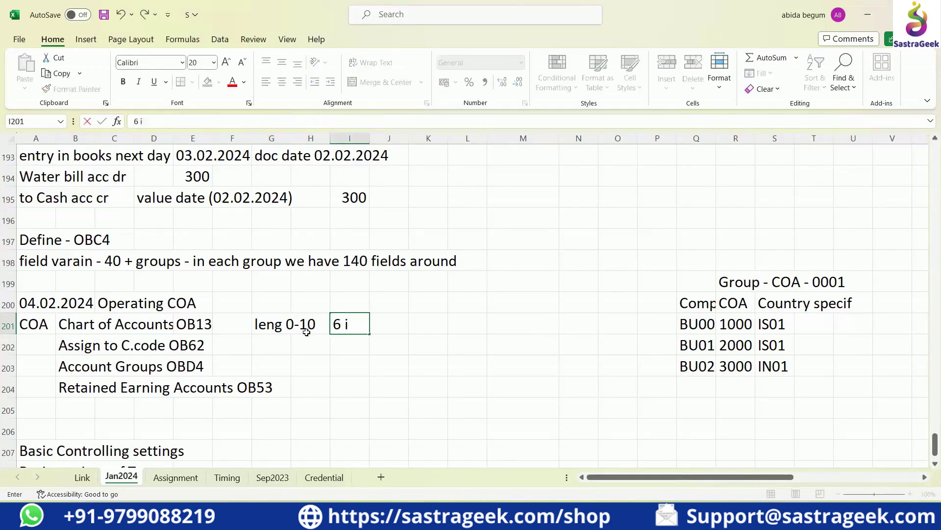
key(Return)
click(267, 326)
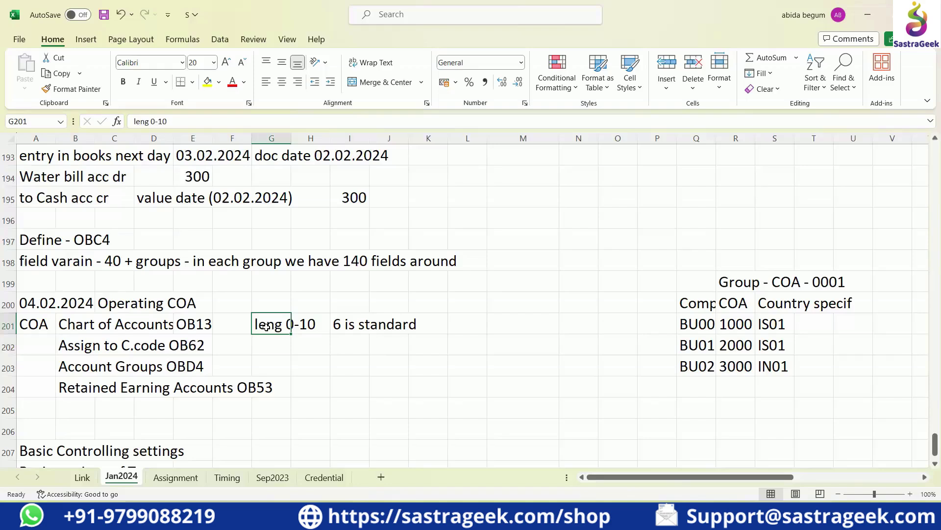
click(338, 329)
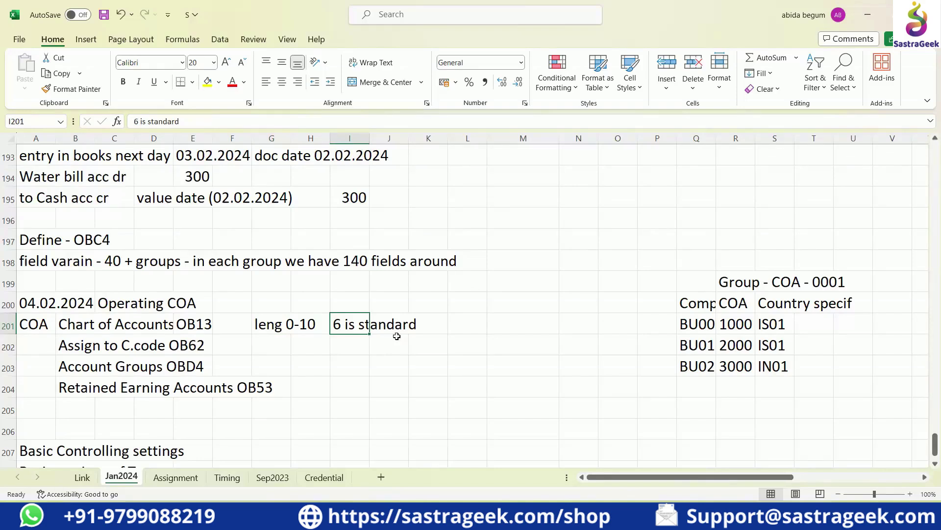
- Switch back to SAP, set the G/L account number length of chart of accounts BU00 to 6, and save the entry
key(alt+Tab)
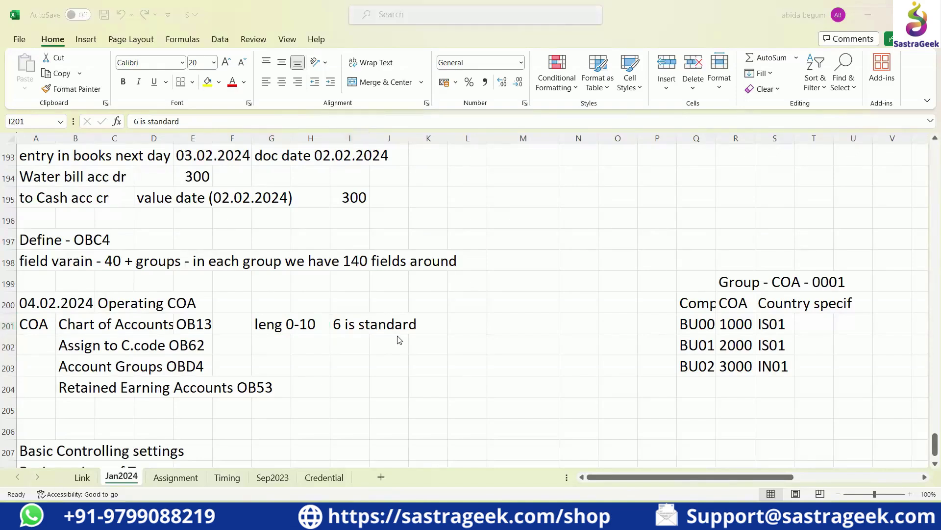
click(231, 202)
text(6)
key(Tab)
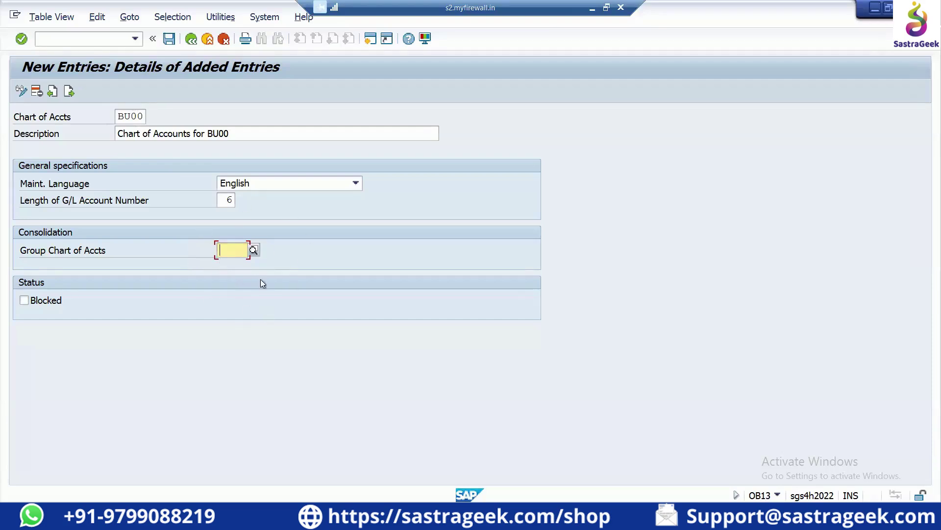
click(230, 204)
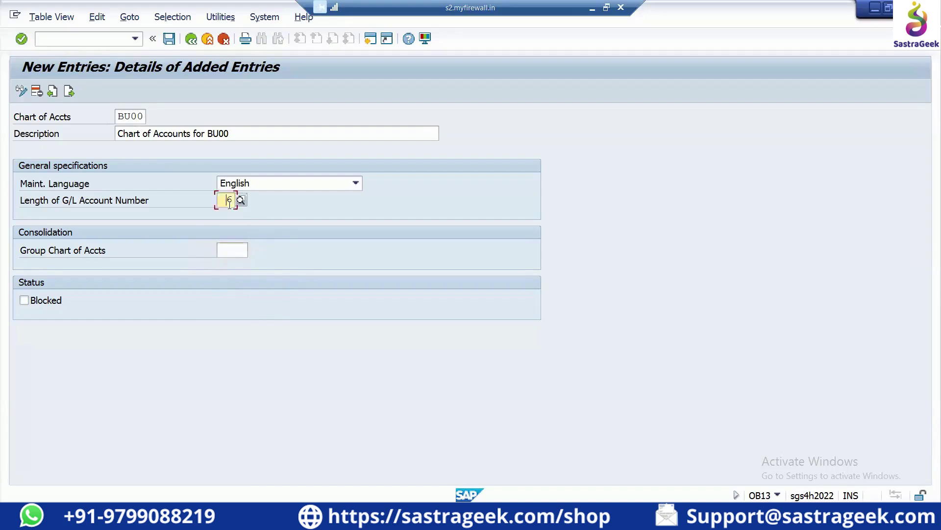
key(ctrl+s)
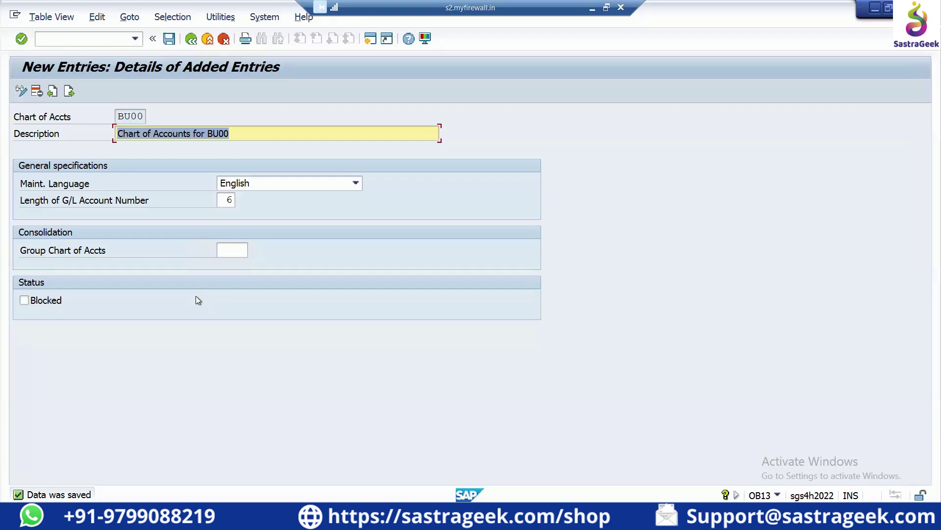
click(169, 42)
- Create and save chart of accounts 1000 with description "1000 Group Chart of accounts", maintenance language English and G/L account number length 6
click(72, 93)
text(1000)
key(Tab)
text(1000 Group Chart )
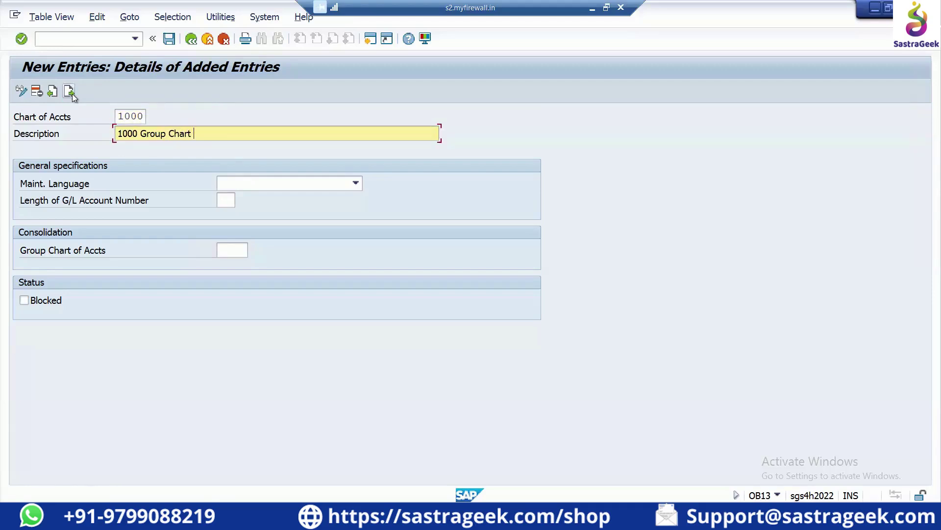
text(of accounts)
key(Tab)
key(e)
key(Tab)
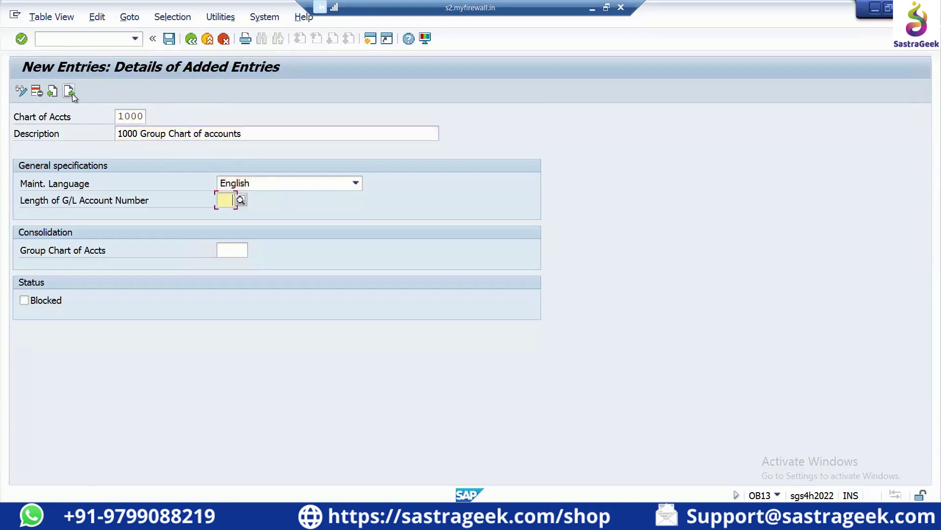
text(6)
key(ctrl+s)
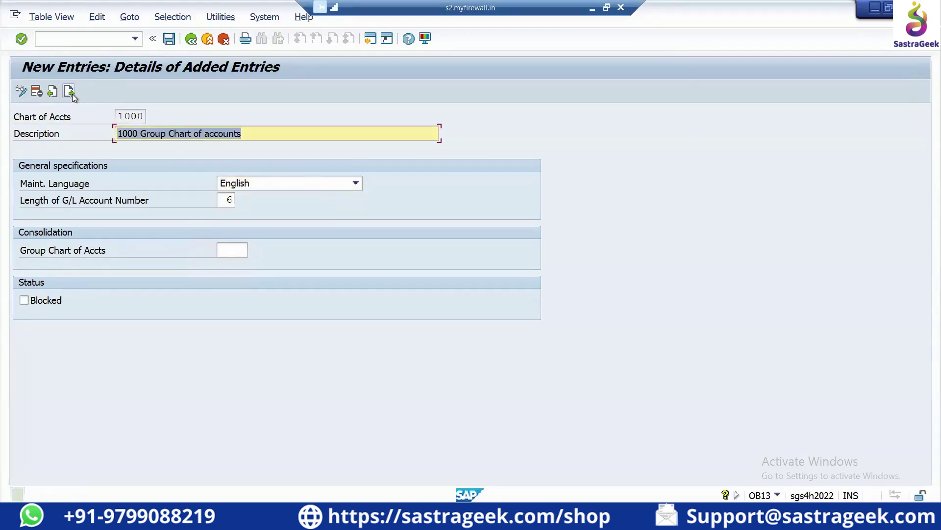
- Reopen the BU00 entry from the overview of added entries and enter 1000 as its group chart of accounts
click(191, 39)
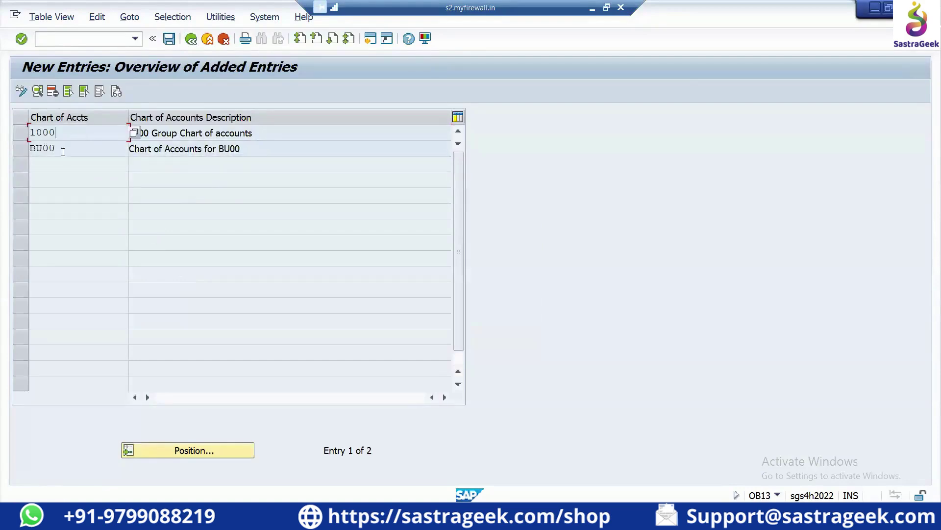
double_click(63, 152)
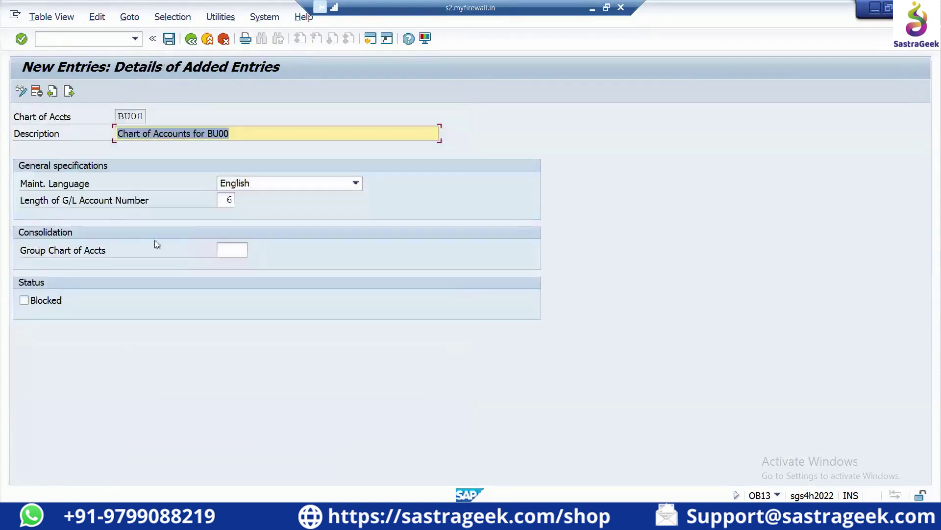
click(235, 250)
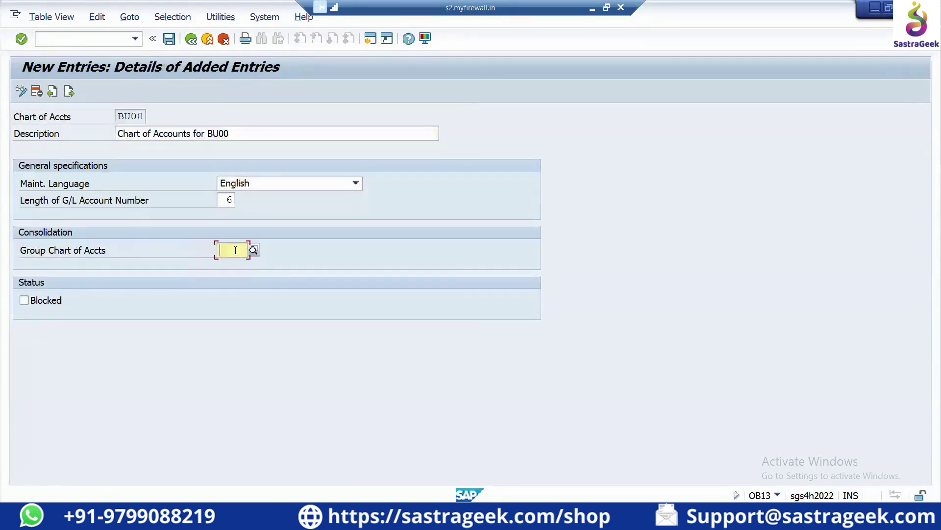
text(1000)
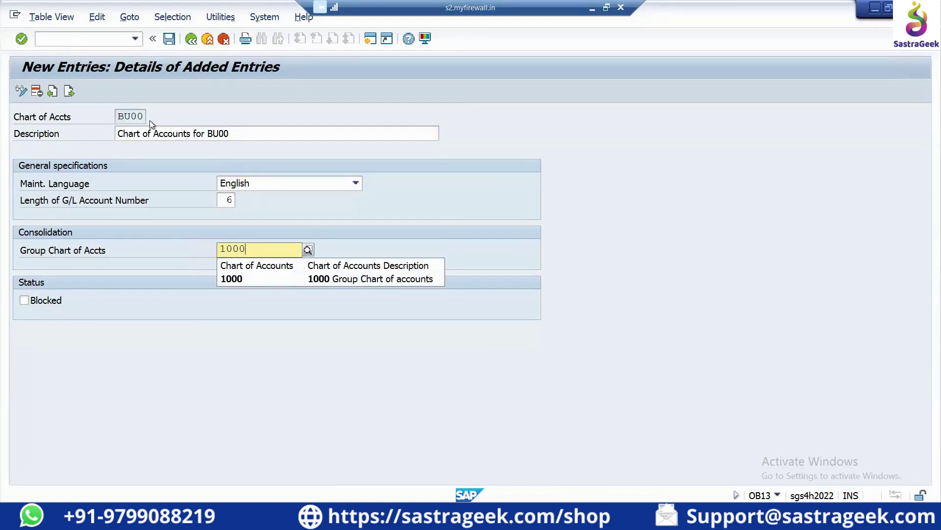
click(146, 116)
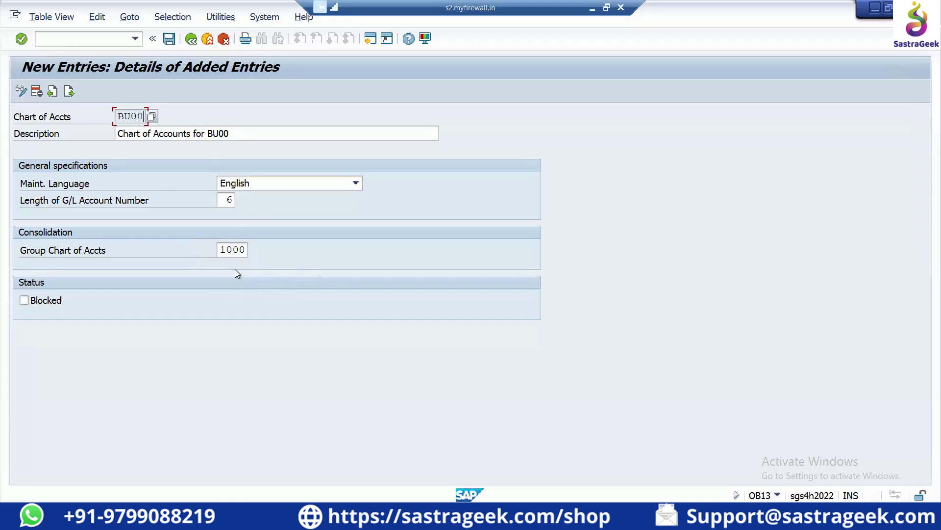
- Clear the group chart of accounts from the BU00 entry and save it
click(221, 251)
key(Delete)
key(Delete)
key(Delete)
key(Delete)
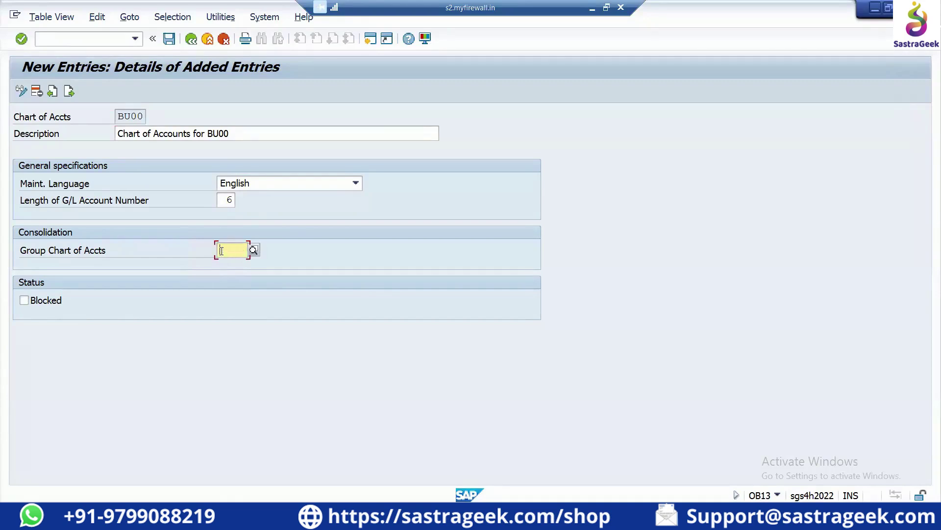
key(ctrl+s)
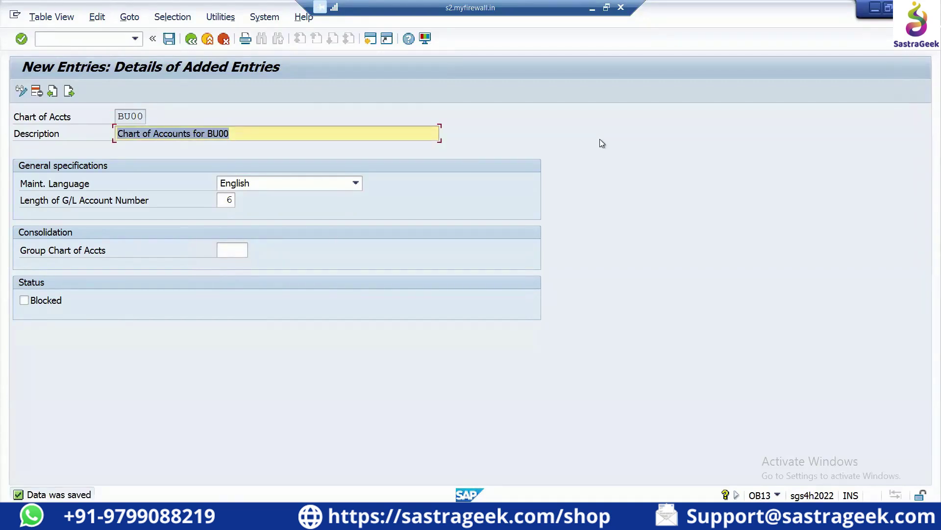
- Return to the IMG structure and run the Assign Company Code to Chart of Accounts activity
key(F3)
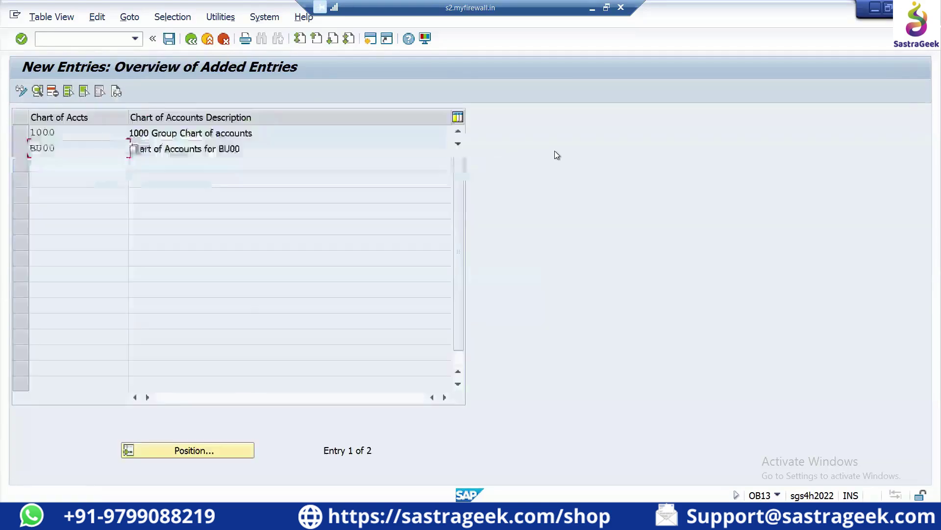
key(F3)
key(F3)
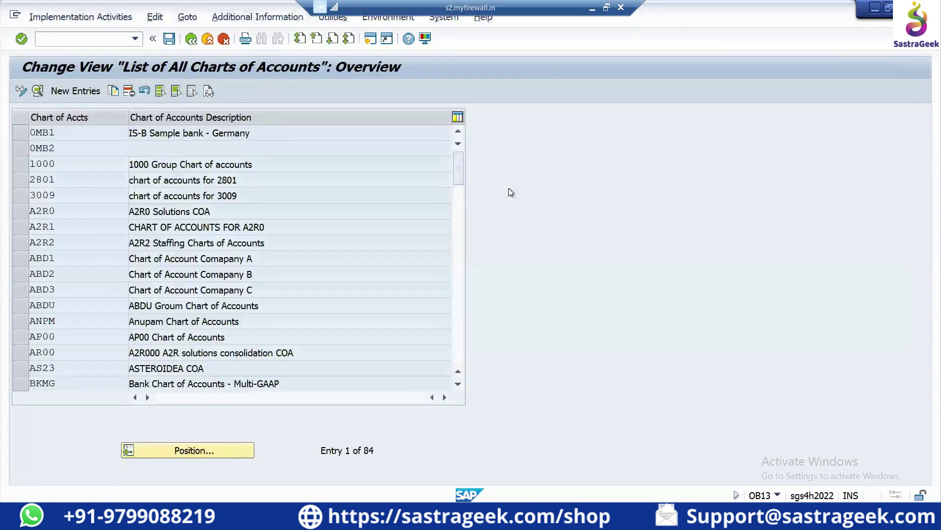
key(Down)
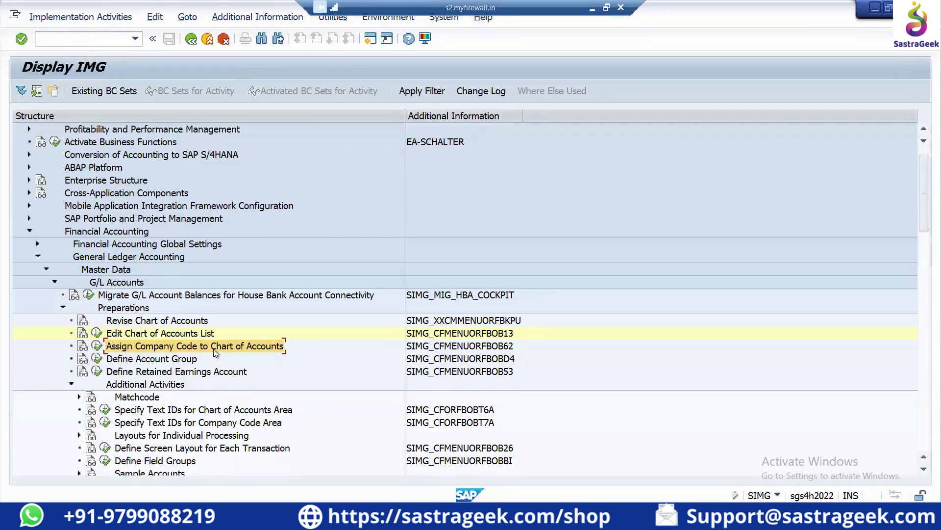
click(97, 346)
- Position the list at company code BU00 and enter BU00 as its chart of accounts
click(195, 452)
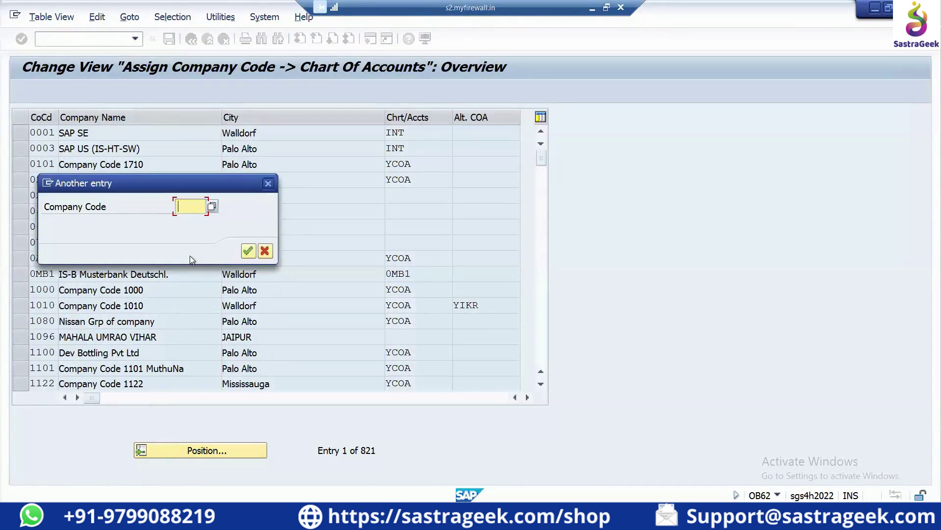
text(bu00)
click(248, 250)
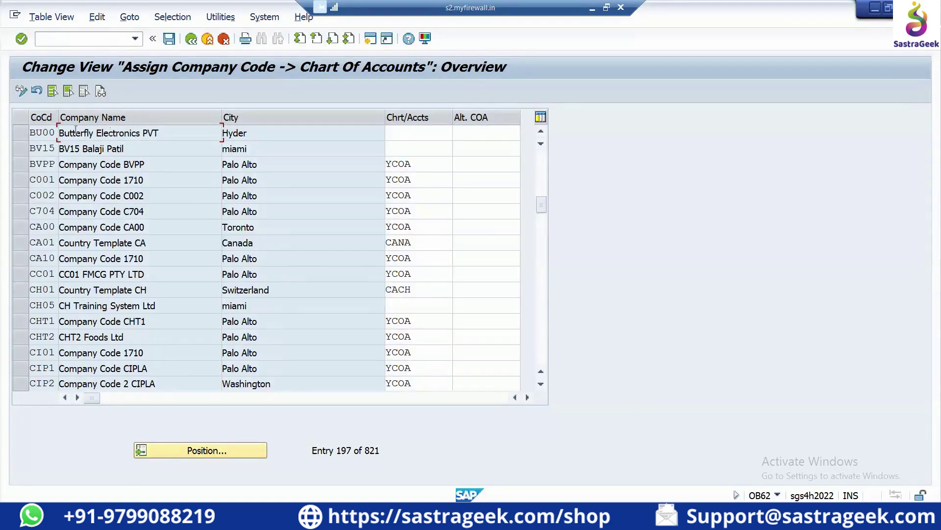
click(415, 133)
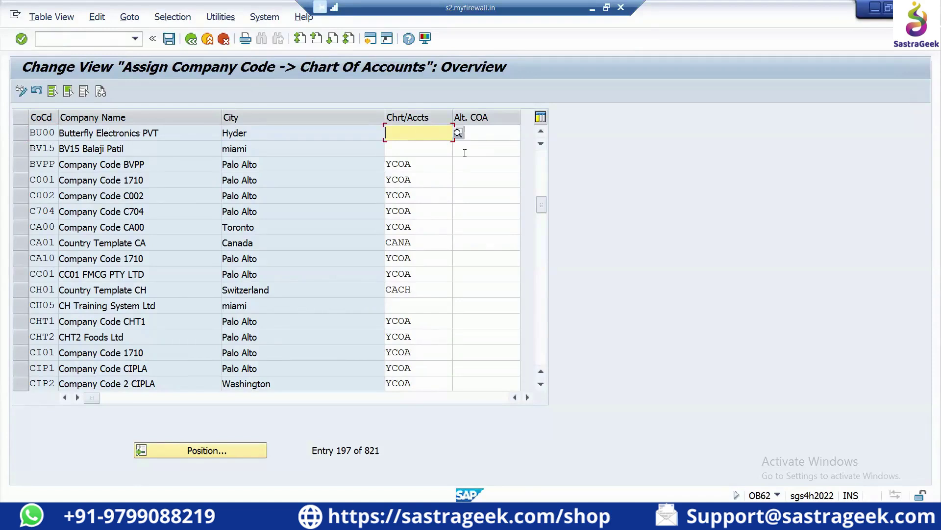
text(BU00)
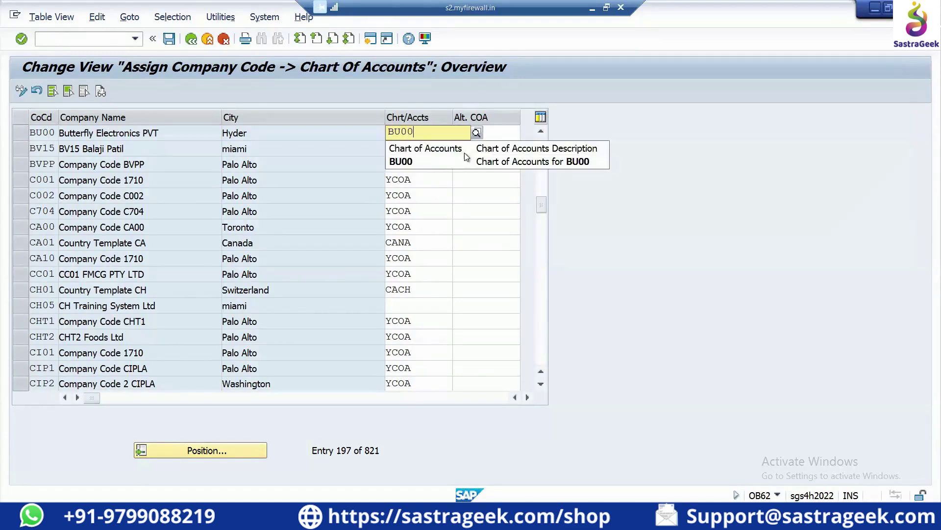